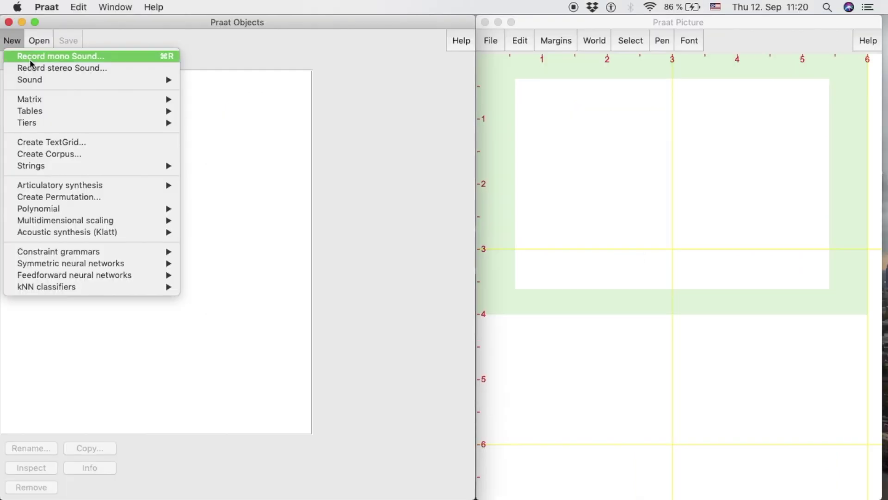
# Start Create Sound from VowelEditor from the New > Sound menu
pyautogui.moveTo(64, 81)
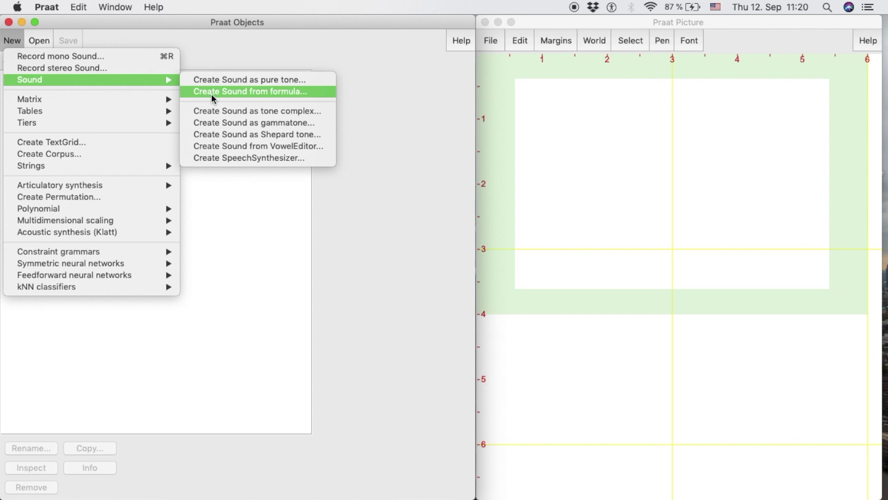
pyautogui.click(240, 146)
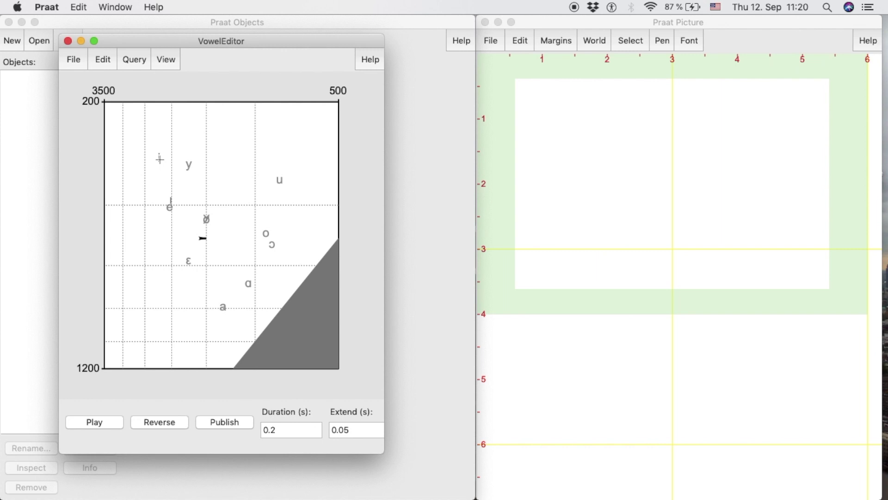
# Mark a starting point near i on the vowel chart and set Duration to 0.5 s
pyautogui.click(159, 158)
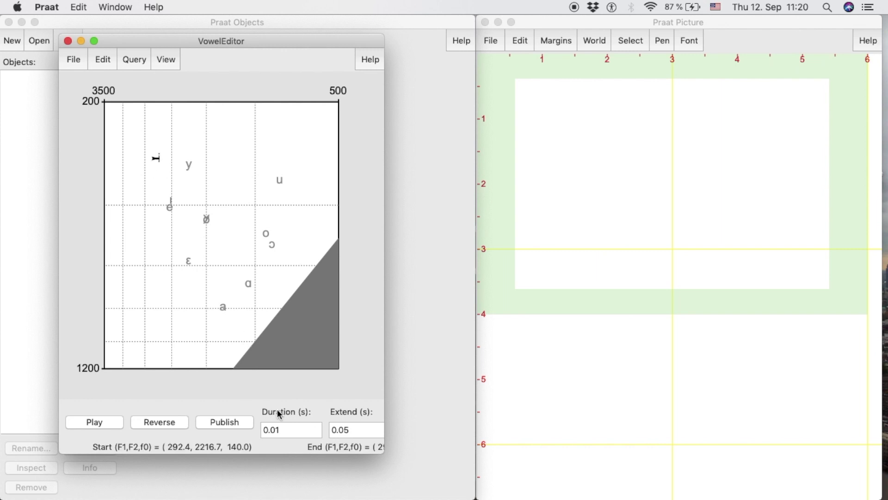
pyautogui.click(290, 431)
pyautogui.press('BackSpace')
pyautogui.press('BackSpace')
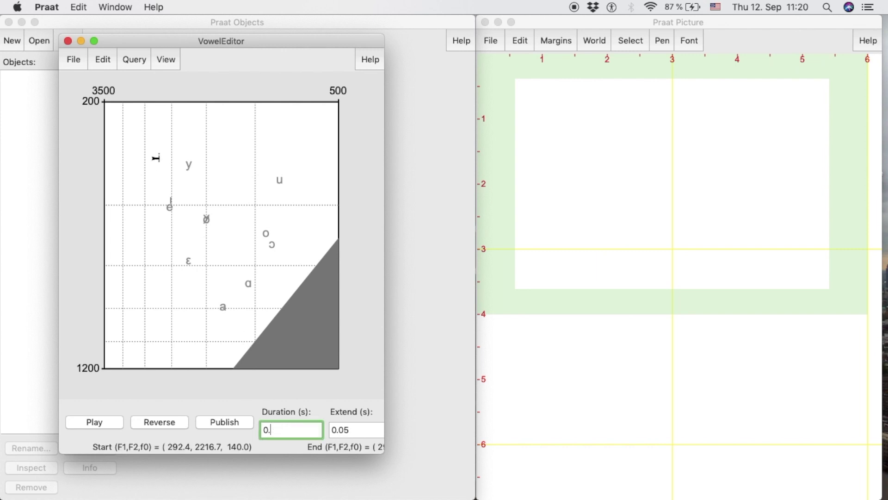
pyautogui.write('5')
# Draw a vowel trajectory from i down to a, then reverse it
pyautogui.moveTo(159, 161)
pyautogui.mouseDown()
pyautogui.moveTo(185, 260)
pyautogui.moveTo(221, 307)
pyautogui.mouseUp()
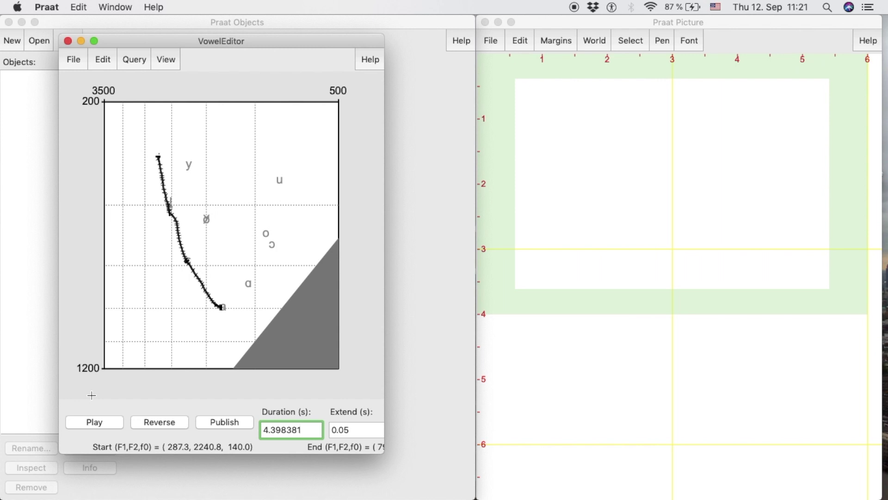
pyautogui.click(154, 421)
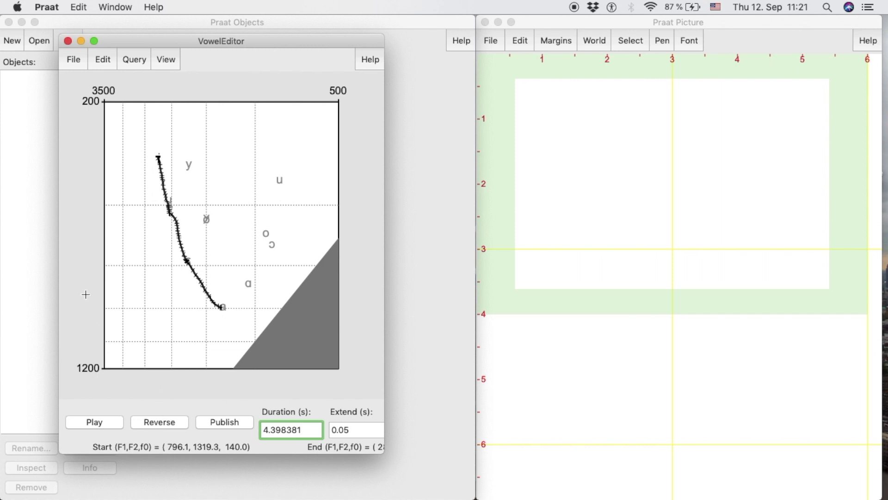
# Extract the vowel trajectory as a FormantGrid object
pyautogui.click(79, 60)
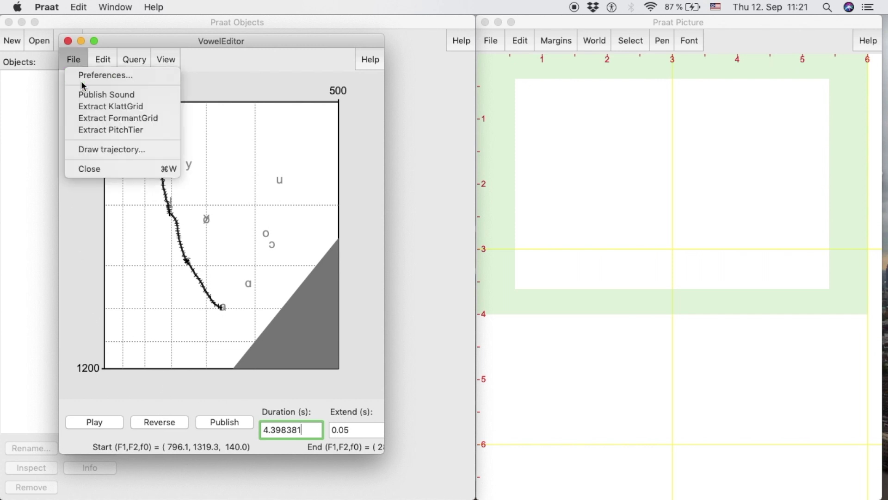
pyautogui.click(93, 119)
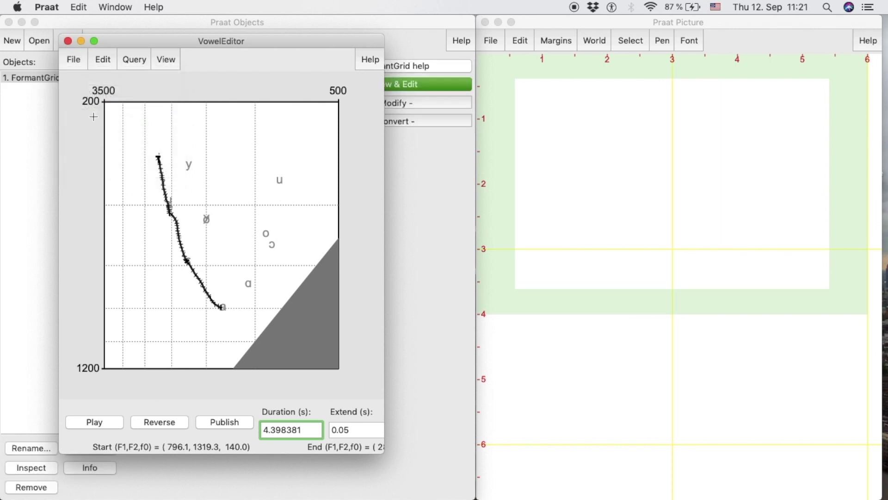
pyautogui.moveTo(117, 43); pyautogui.dragTo(546, 83)
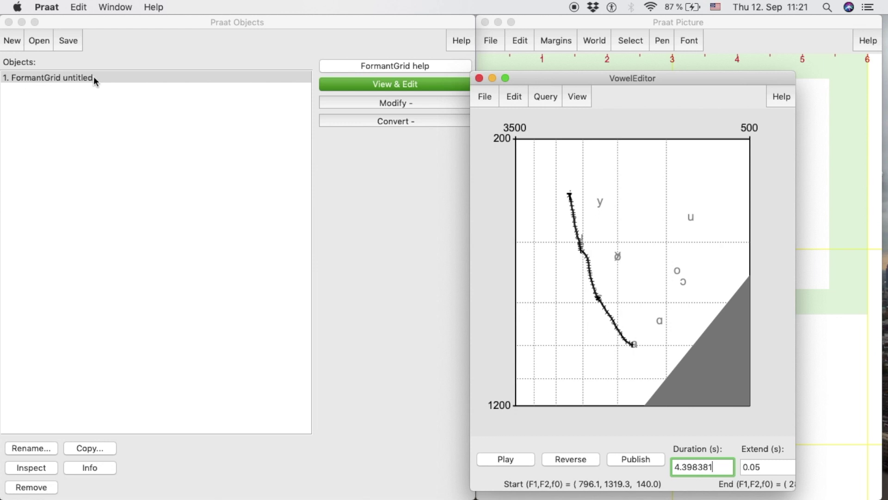
pyautogui.moveTo(537, 83); pyautogui.dragTo(190, 91)
# Draw the vowel trajectory in the Picture window with the default settings
pyautogui.click(139, 106)
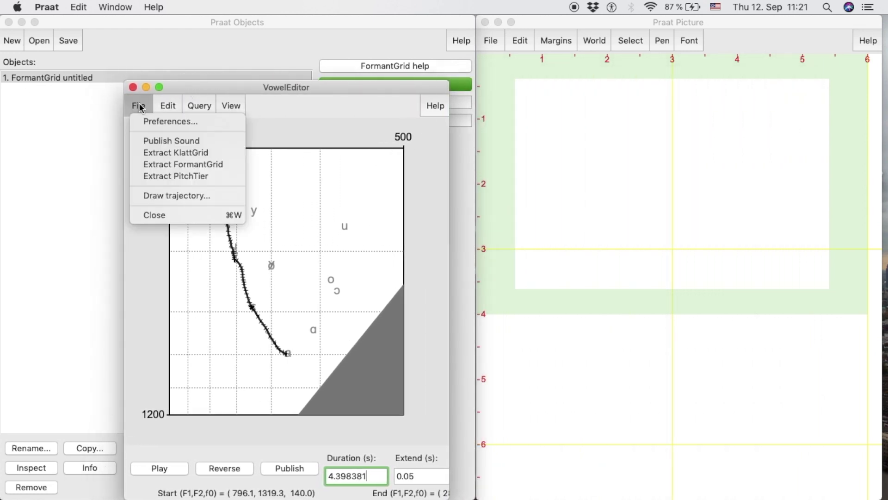
pyautogui.click(170, 197)
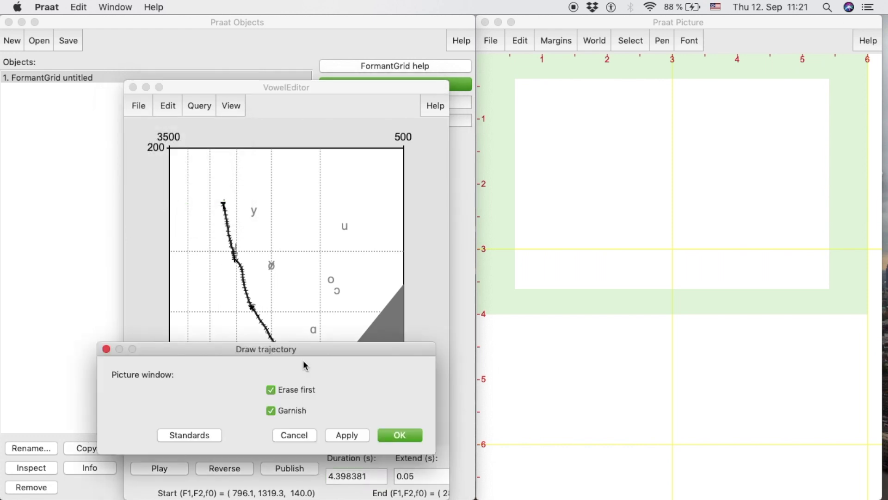
pyautogui.click(412, 437)
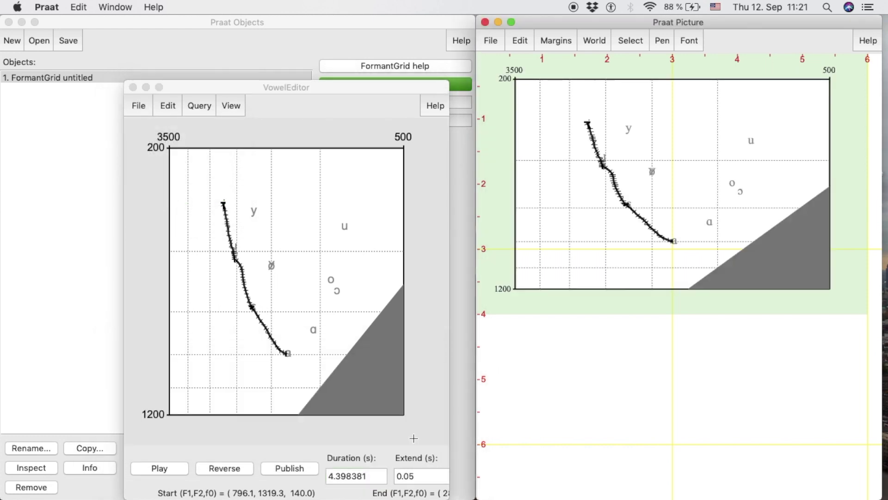
pyautogui.click(350, 90)
pyautogui.moveTo(350, 90); pyautogui.dragTo(400, 26)
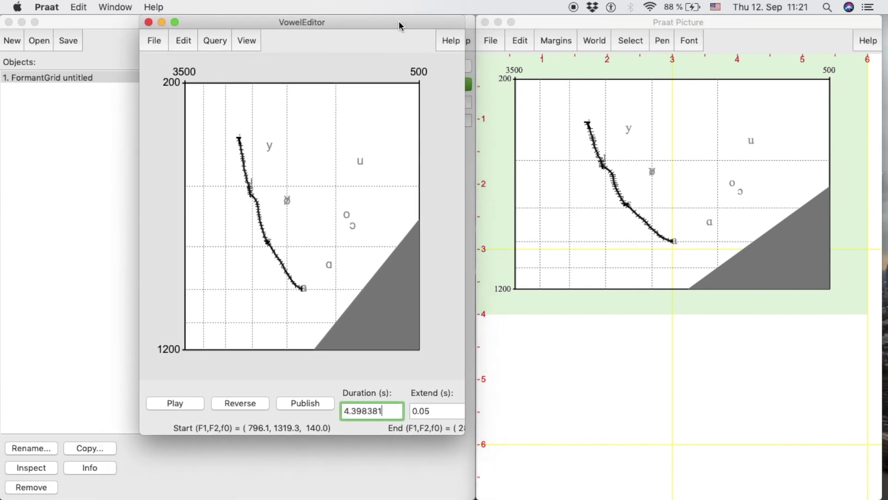
pyautogui.click(158, 42)
# Publish the trajectory as a new Sound object and close the VowelEditor
pyautogui.click(173, 76)
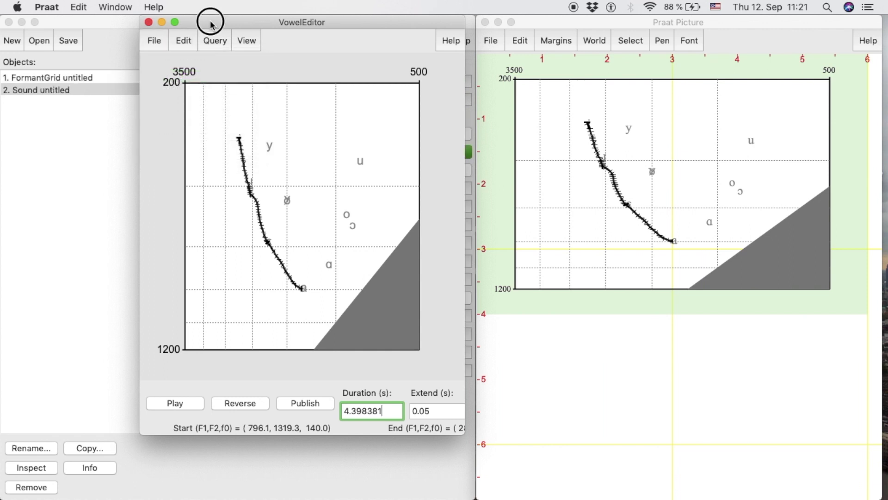
pyautogui.moveTo(210, 21); pyautogui.dragTo(452, 77)
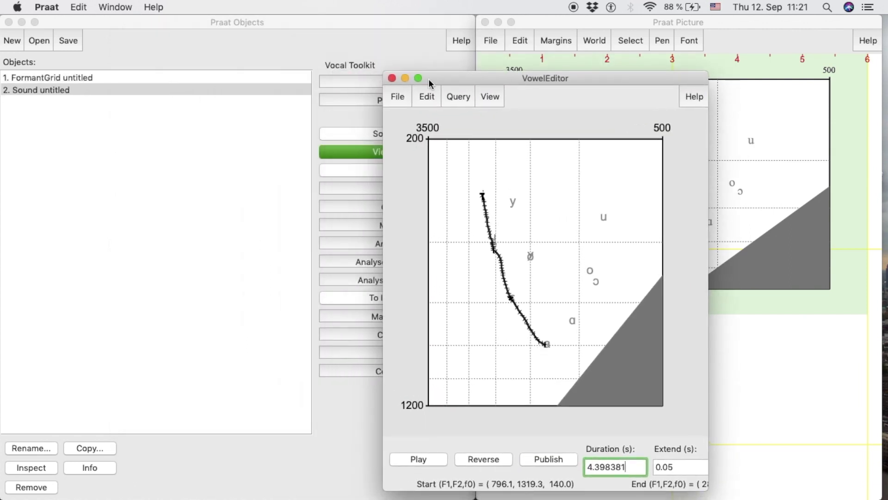
pyautogui.click(392, 78)
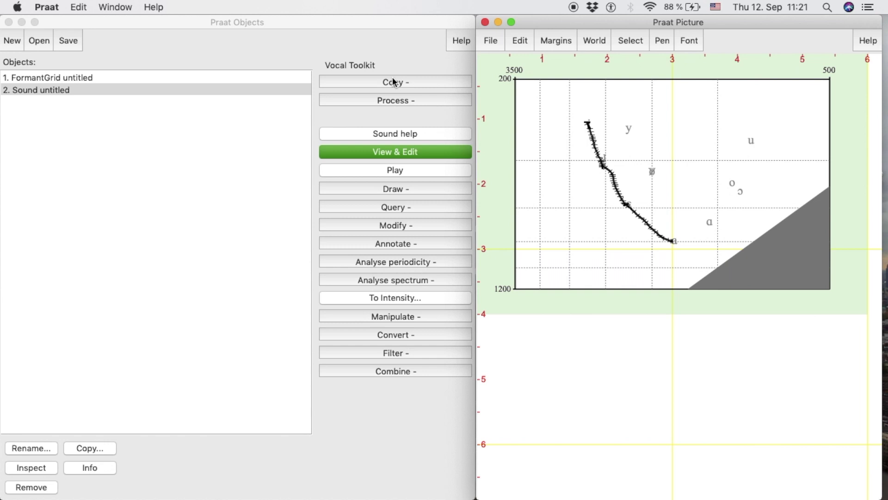
# Open 'Sound untitled' in its editor, play it from the start, then close the editor
pyautogui.click(230, 90)
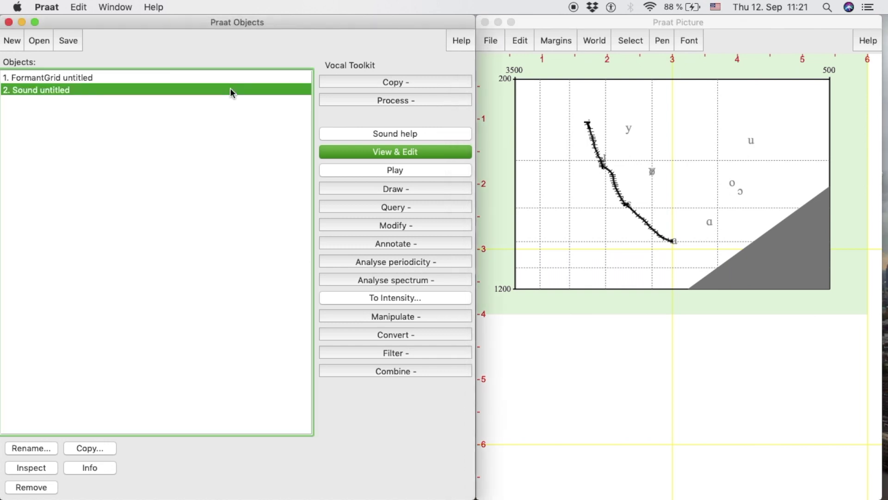
pyautogui.click(357, 155)
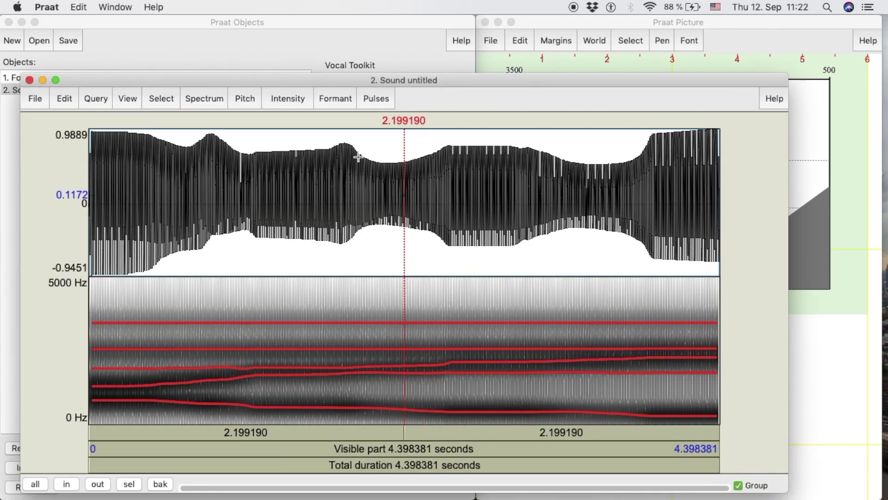
pyautogui.moveTo(428, 79); pyautogui.dragTo(470, 41)
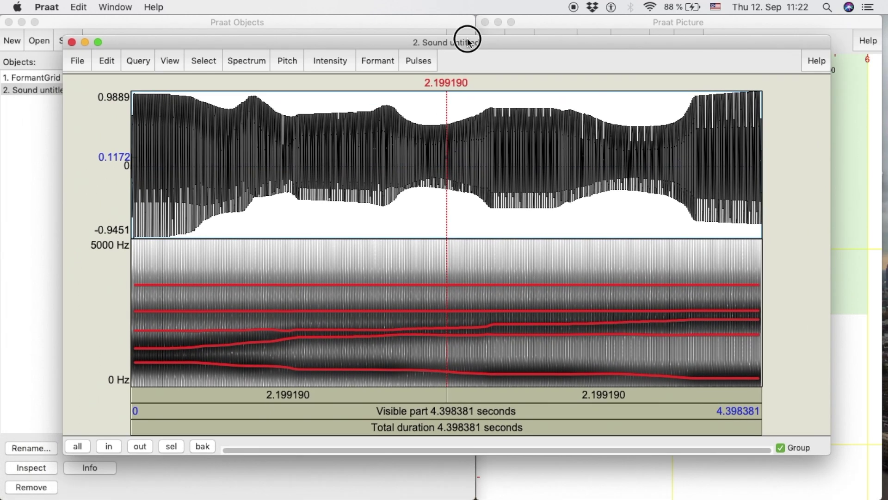
pyautogui.click(134, 122)
pyautogui.press('Tab')
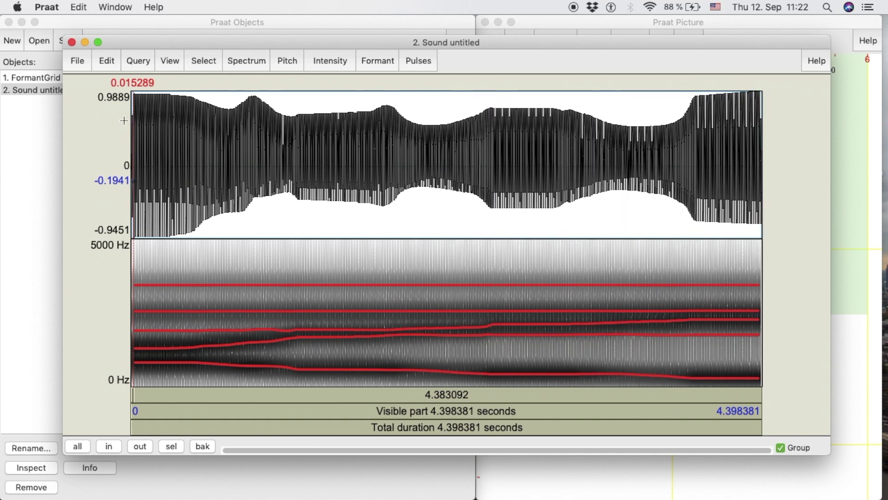
pyautogui.click(71, 42)
pyautogui.click(48, 78)
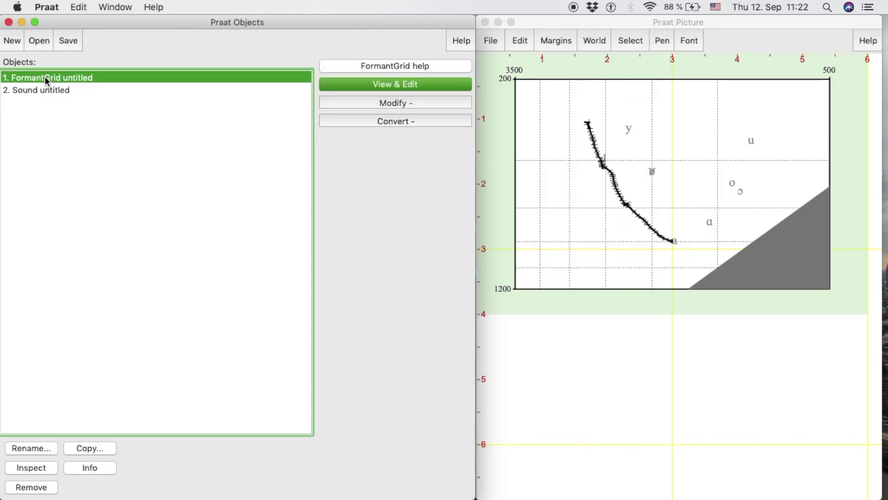
pyautogui.click(401, 86)
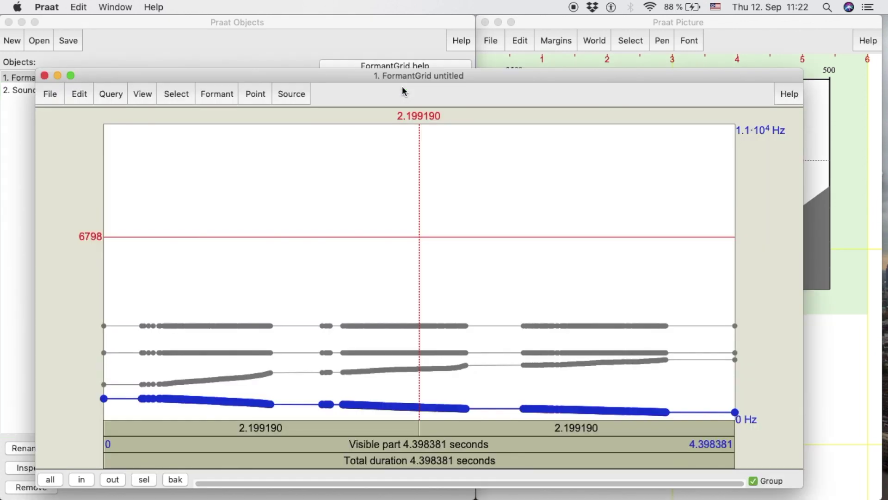
pyautogui.click(45, 76)
pyautogui.click(55, 101)
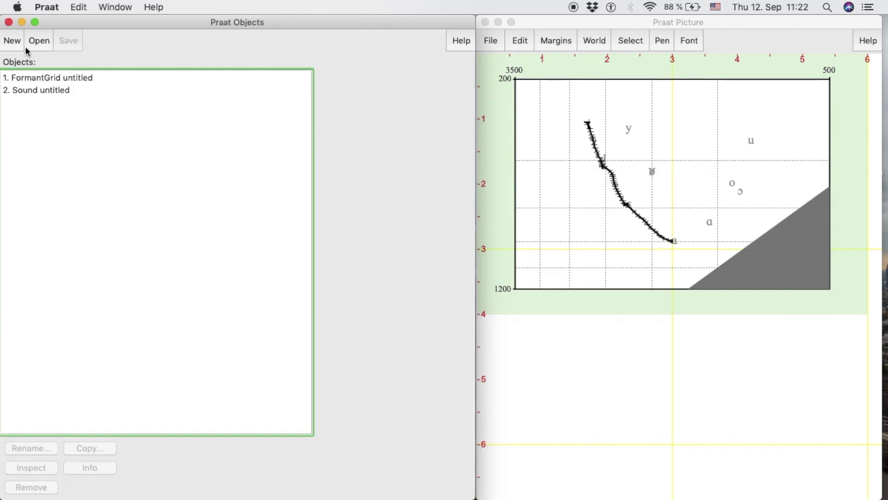
pyautogui.click(14, 40)
# Create a SpeechSynthesizer with language English (America) and voice variant Female2
pyautogui.moveTo(56, 81)
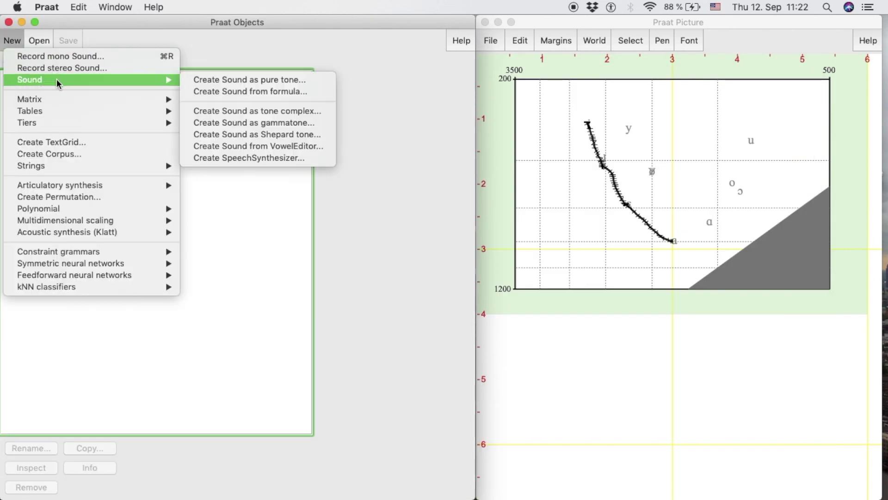
pyautogui.click(222, 163)
pyautogui.click(358, 388)
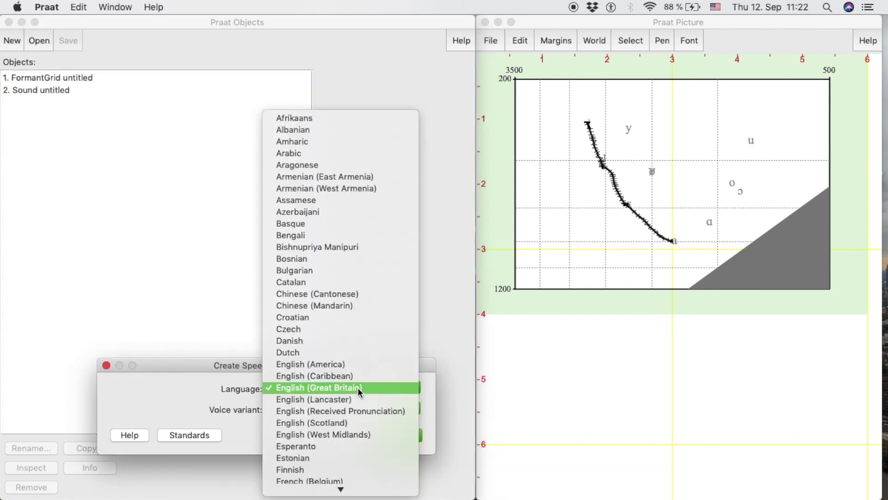
pyautogui.click(357, 387)
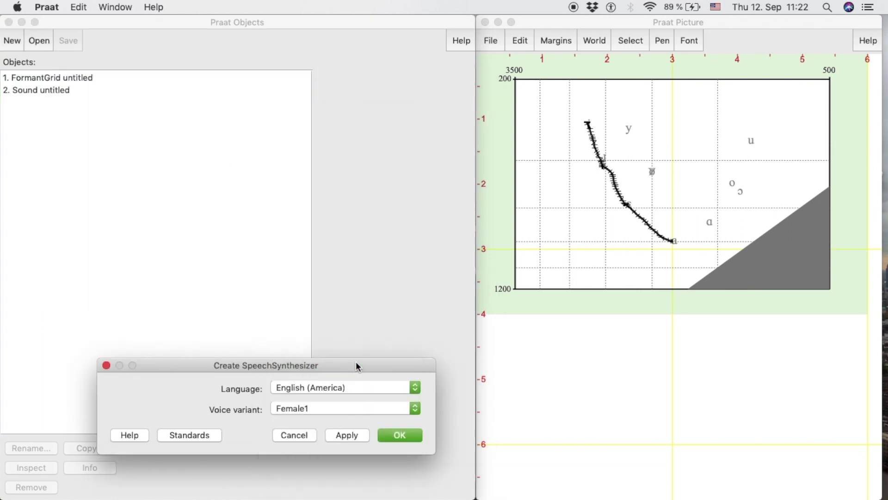
pyautogui.click(353, 410)
pyautogui.scroll(-5, 353, 406)
pyautogui.scroll(-5, 352, 407)
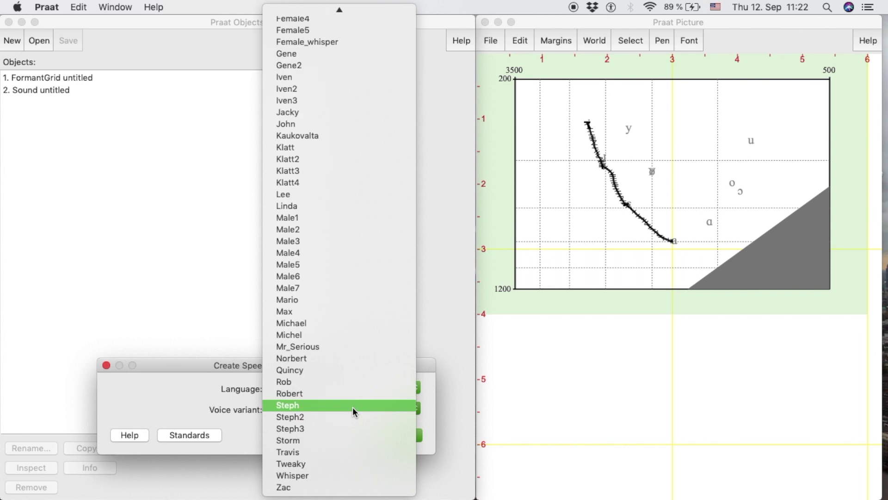
pyautogui.scroll(10, 352, 407)
pyautogui.click(335, 111)
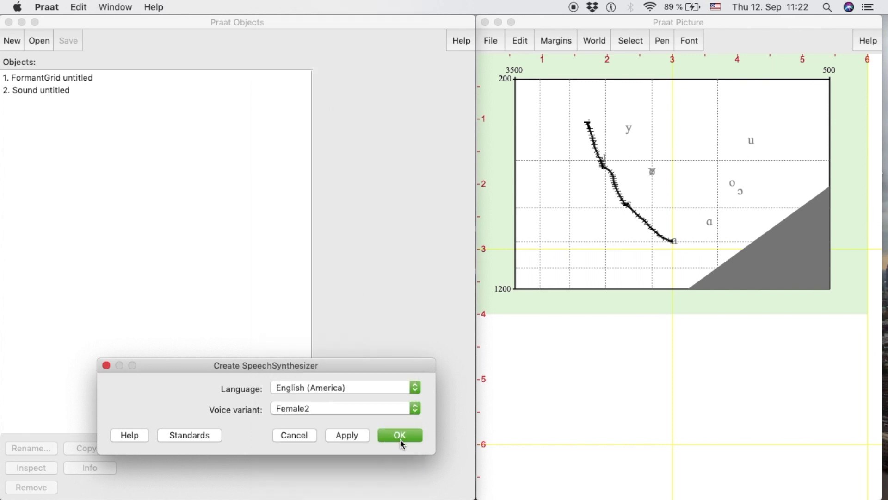
pyautogui.click(399, 436)
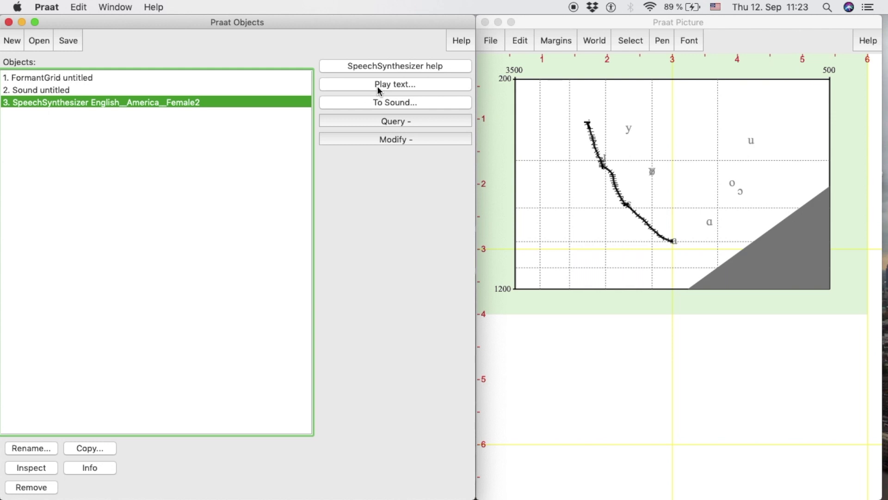
pyautogui.click(412, 85)
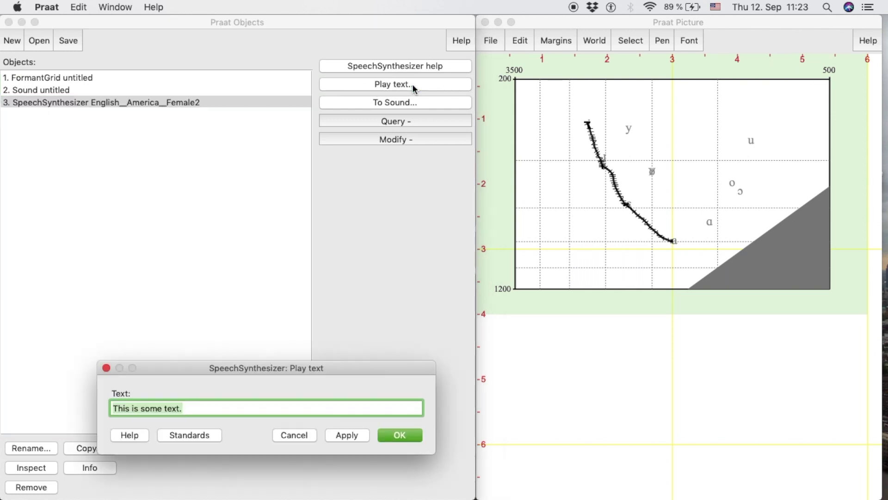
pyautogui.write('Please')
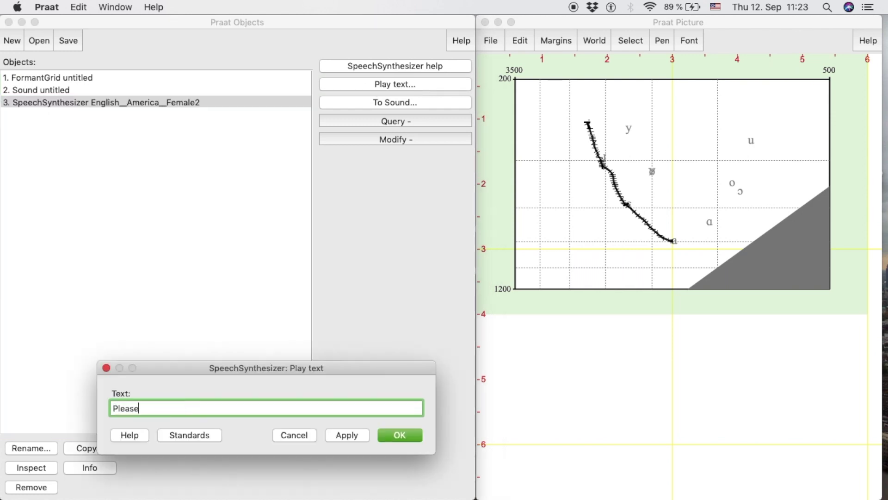
pyautogui.write(', call Stella')
pyautogui.click(405, 434)
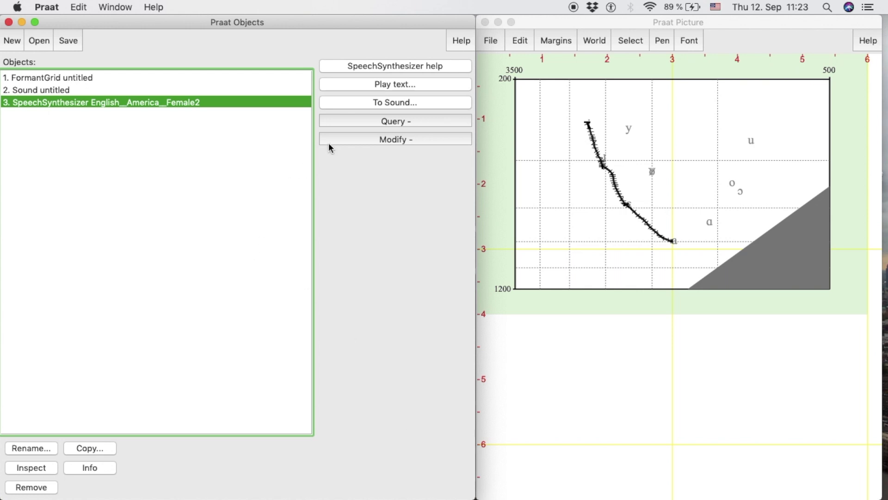
# Run To Sound on the text 'Please call Stella' with 'Create TextGrid with annotations' ticked
pyautogui.click(360, 103)
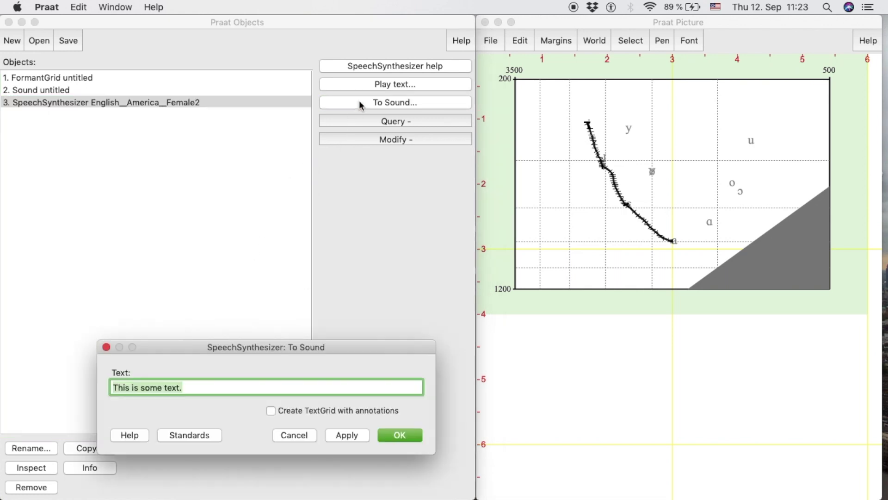
pyautogui.write('Please ')
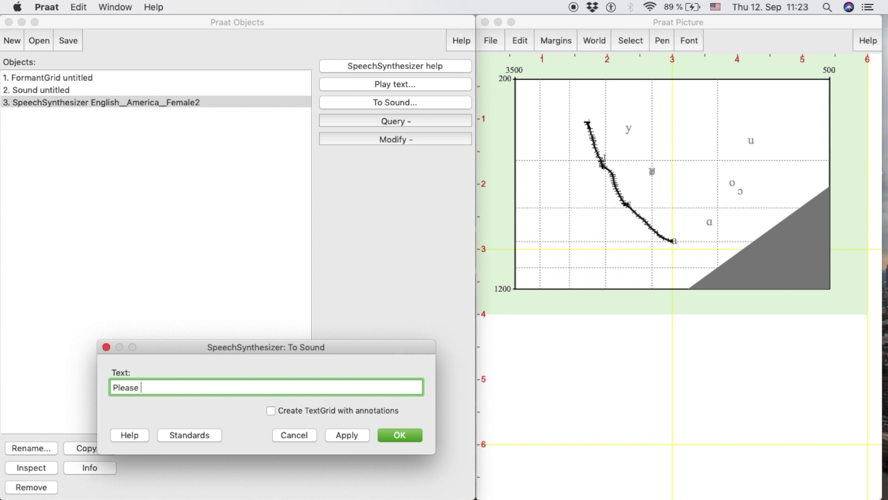
pyautogui.write('call Stella')
pyautogui.click(271, 410)
pyautogui.click(397, 434)
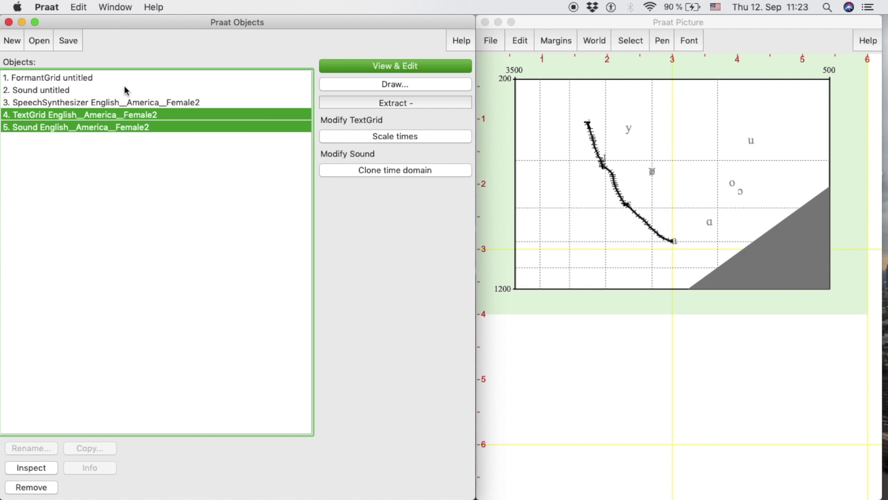
# View the TextGrid and Sound together and play 'Please call Stella' from its start
pyautogui.click(394, 67)
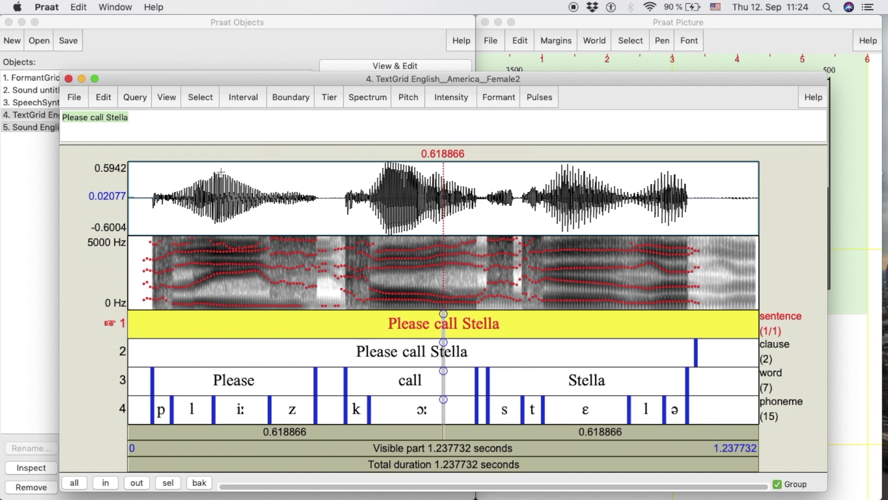
pyautogui.click(134, 191)
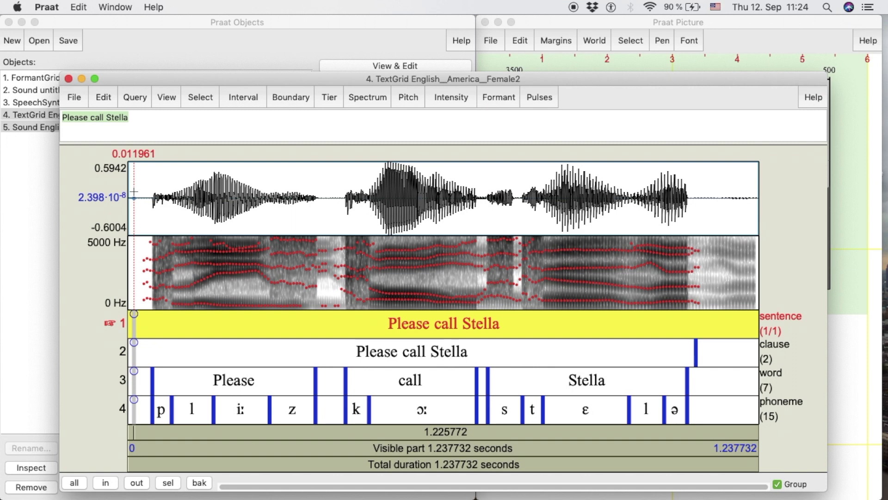
pyautogui.press('Tab')
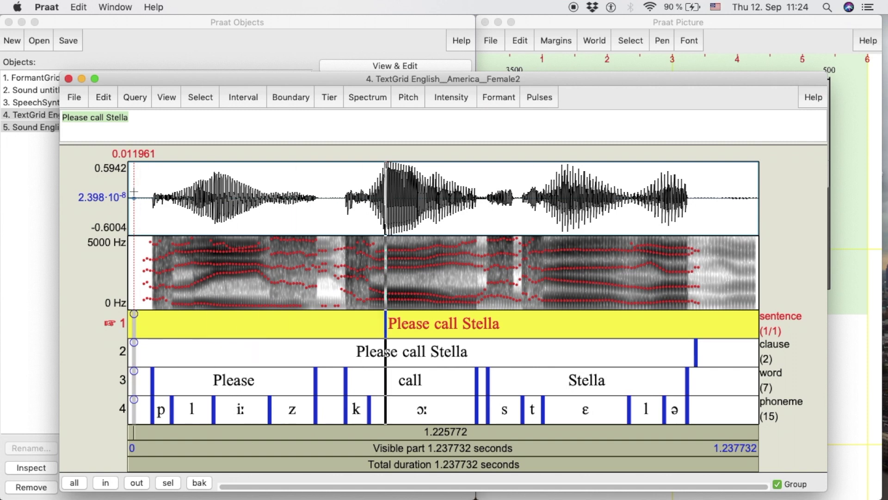